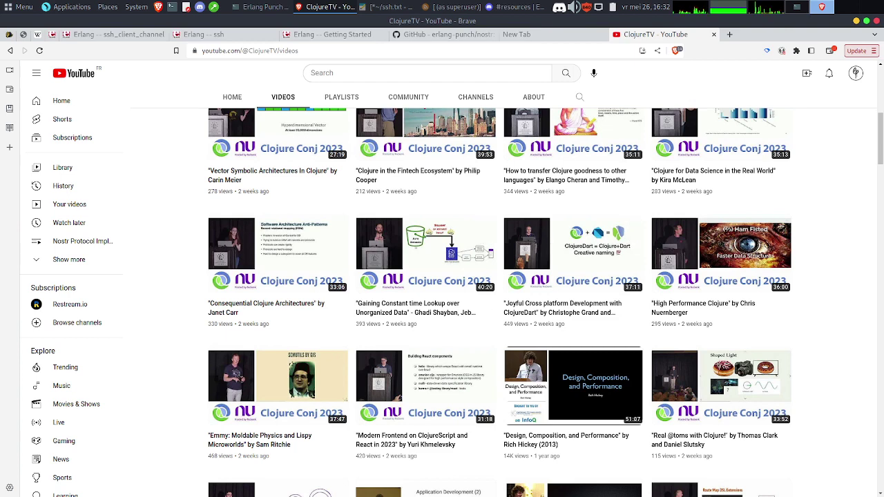
# Step: Look through the ClojureTV channel's video list, and close its page and the empty new tab
pyautogui.scroll(-2, 498, 302)
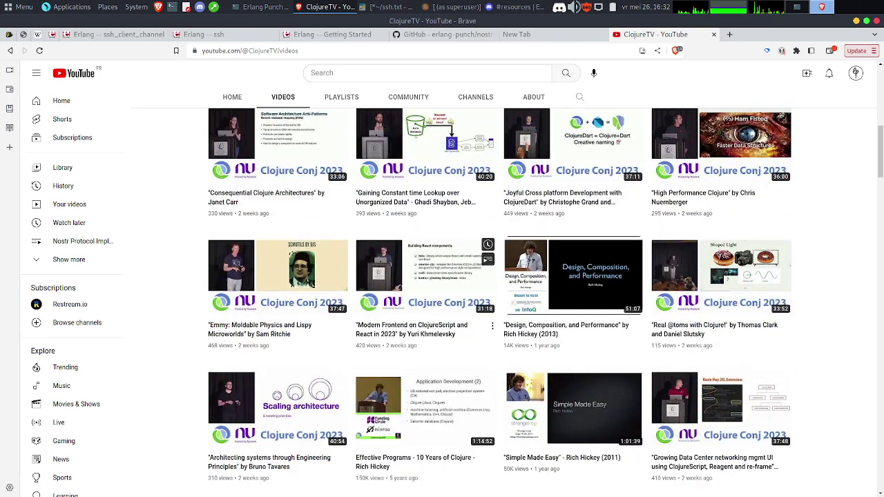
pyautogui.scroll(1, 499, 302)
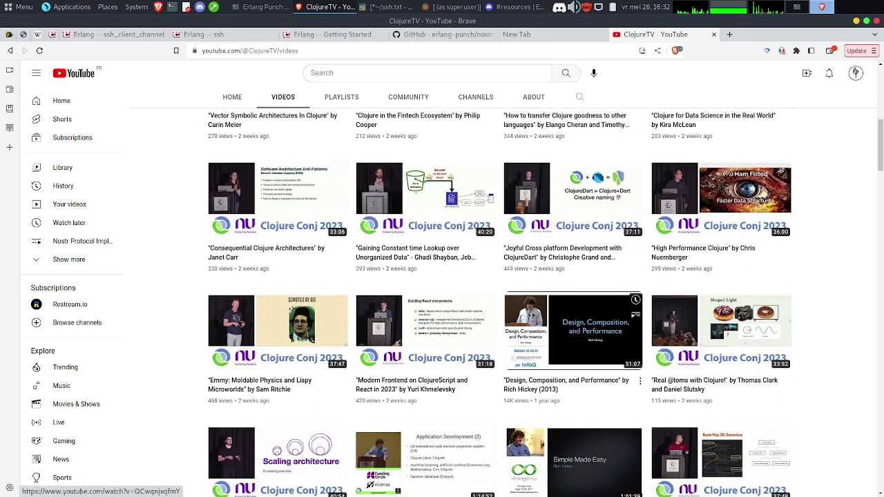
pyautogui.press('Home')
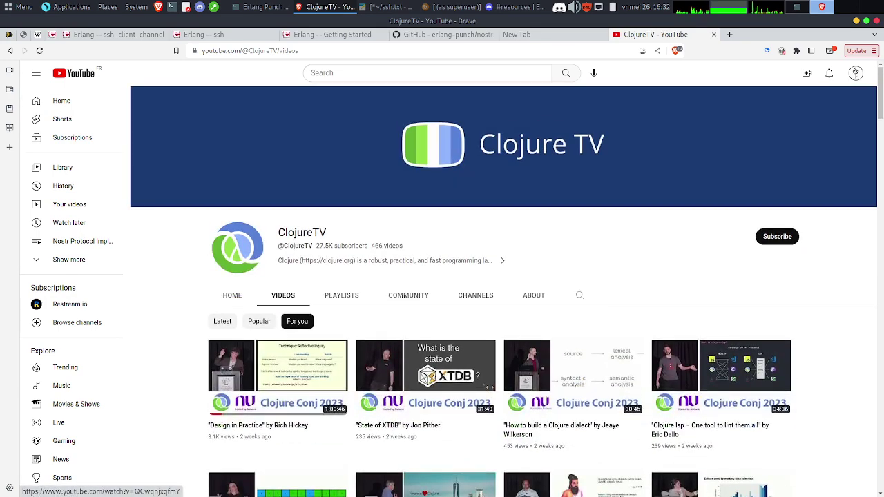
pyautogui.scroll(-4, 573, 373)
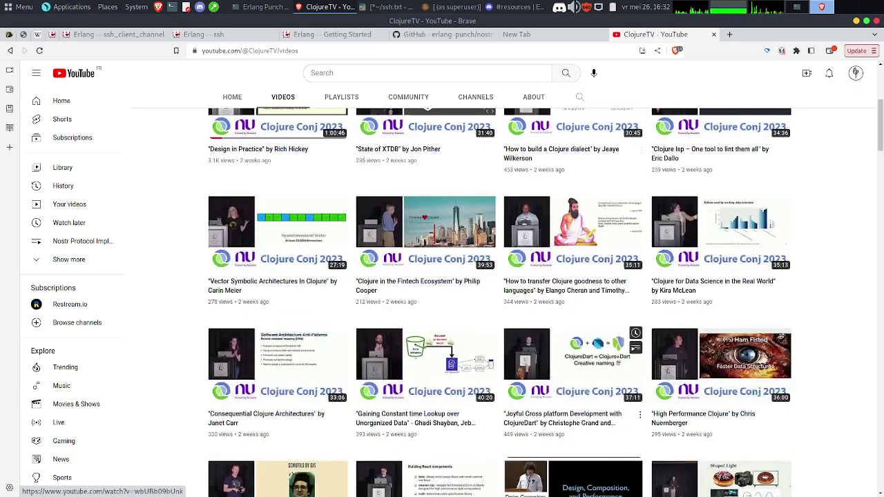
pyautogui.scroll(-8, 555, 394)
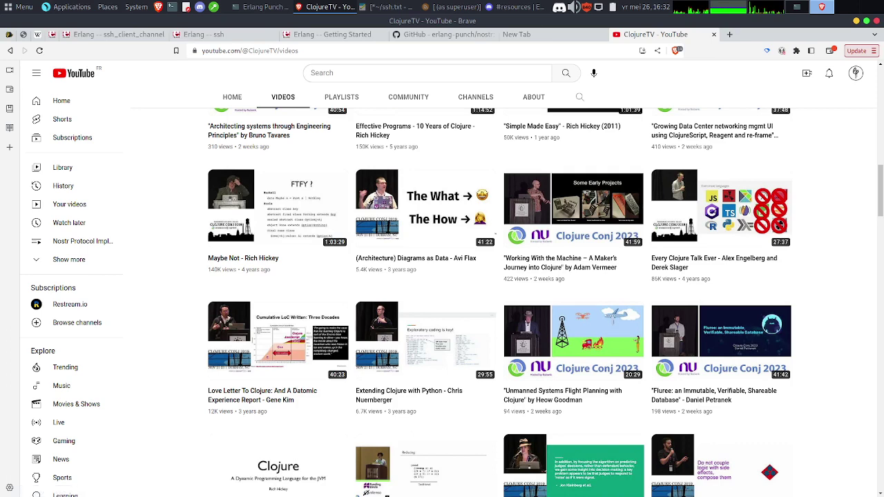
pyautogui.scroll(-4, 497, 304)
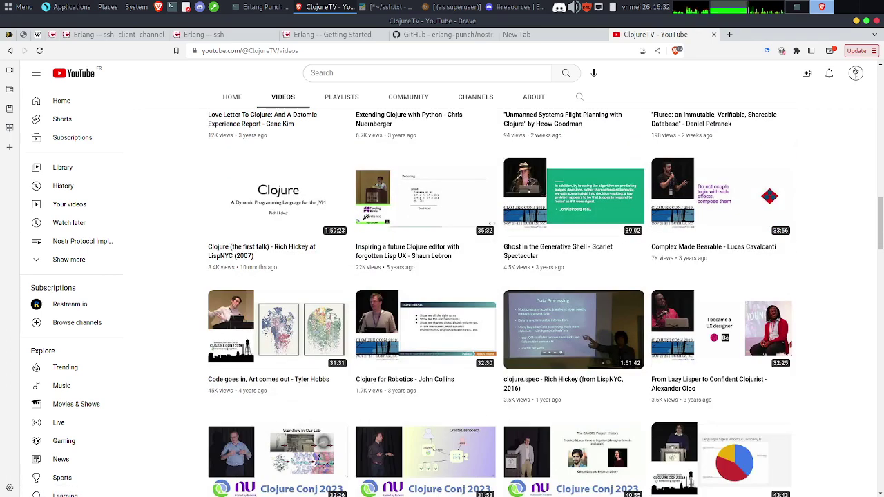
pyautogui.scroll(10, 442, 297)
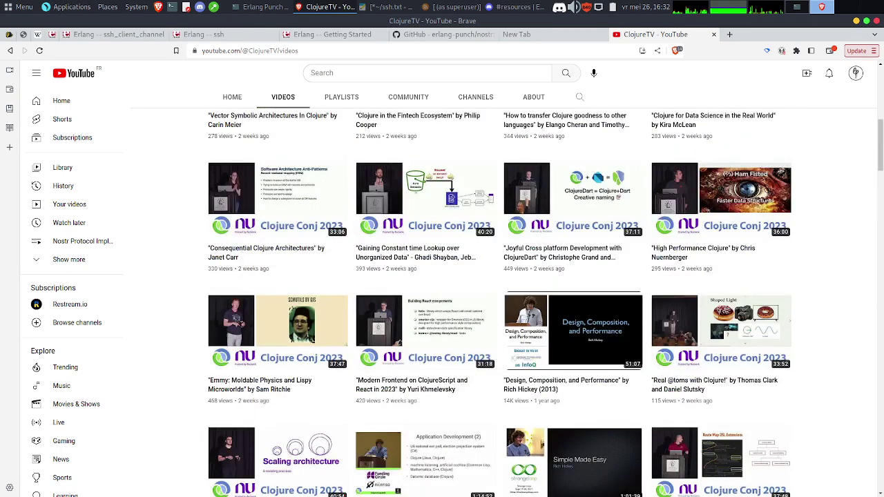
pyautogui.hotkey('ctrl', 'w')
pyautogui.hotkey('ctrl', 'w')
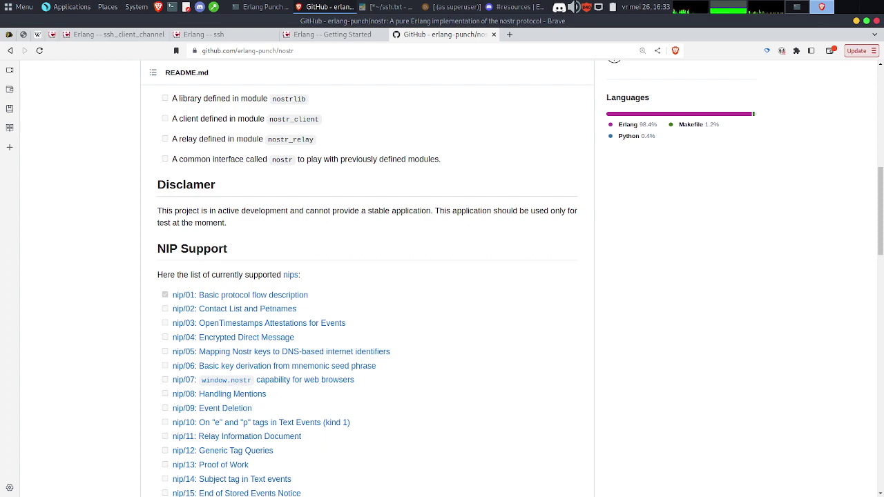
# Step: Switch to Discord and view the general channel of the Erlang Punch server
pyautogui.click(517, 7)
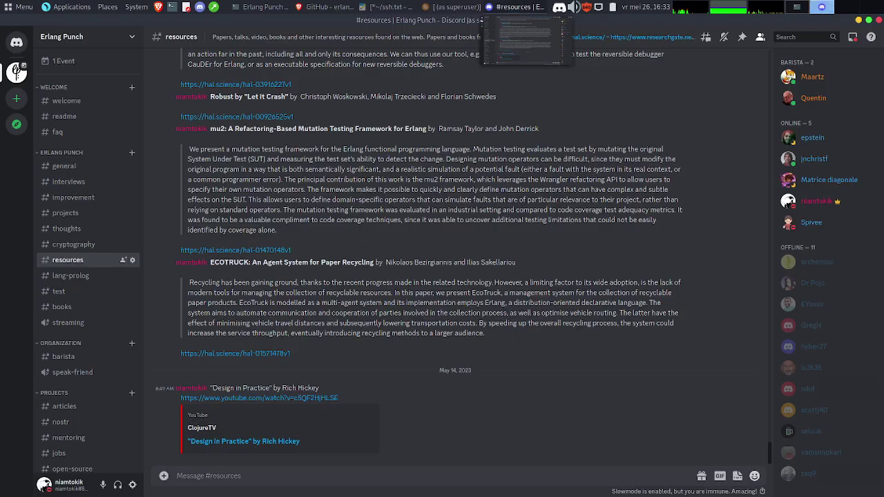
pyautogui.click(65, 166)
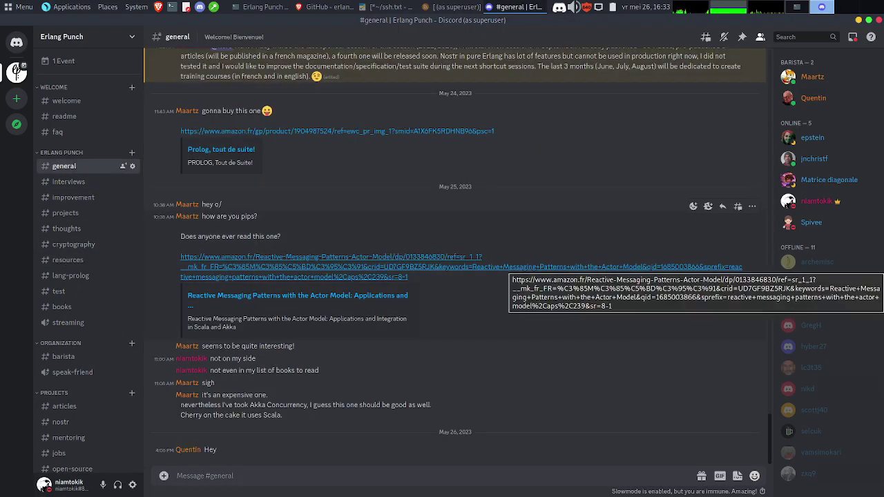
# Step: Switch back to Brave and view the erlang-punch/nostr repository's file list and the Erlang SSH Getting Started guide
pyautogui.hotkey('alt', 'Tab')
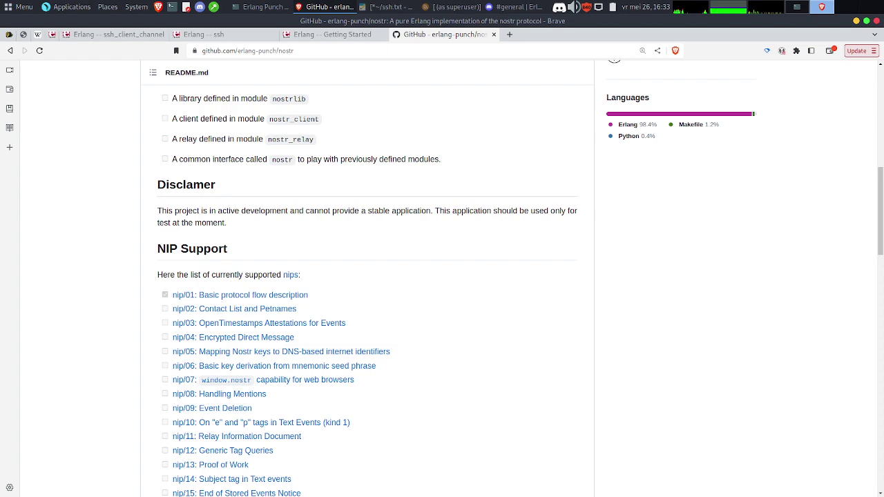
pyautogui.press('Home')
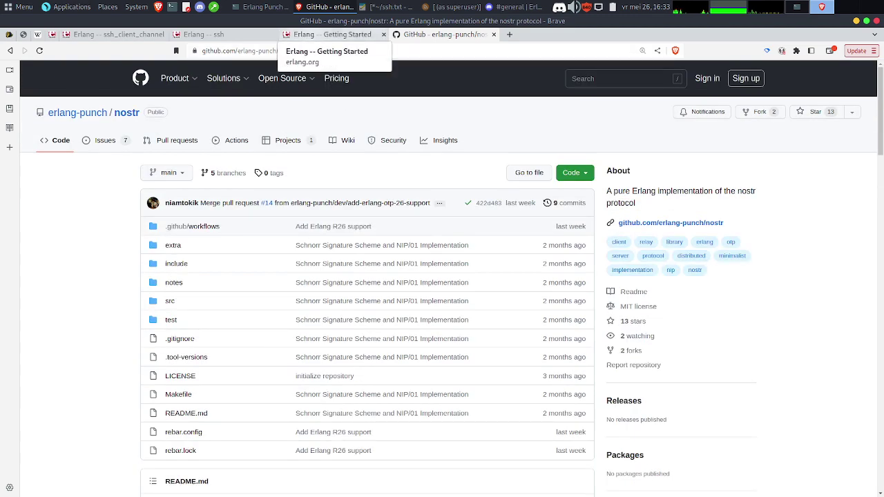
pyautogui.click(328, 33)
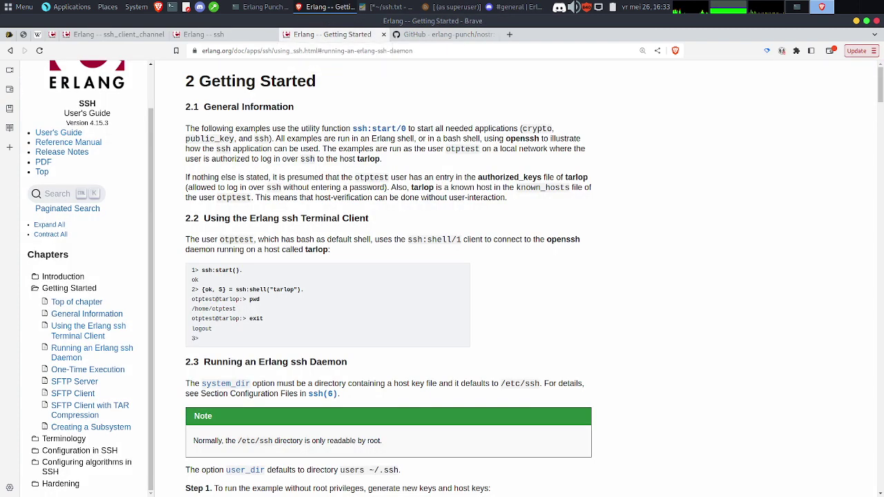
pyautogui.hotkey('ctrl', 'Tab')
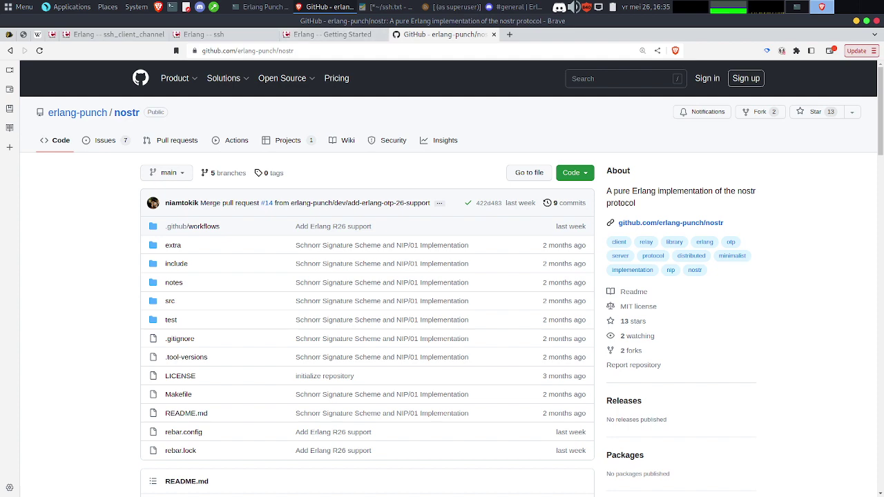
# Step: Switch to the Brave window holding the nostr references and look over the NIP-05 specification and gun.erl pages
pyautogui.hotkey('alt', 'Tab')
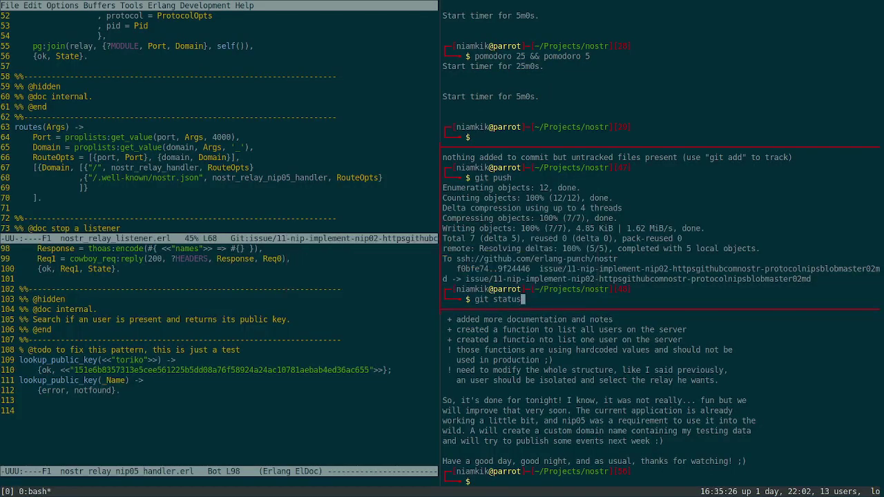
pyautogui.hotkey('alt', 'Tab')
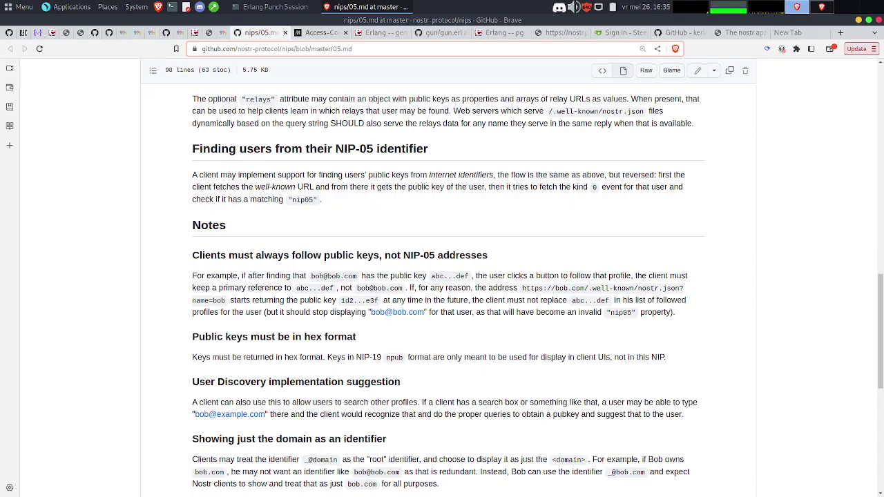
pyautogui.click(321, 32)
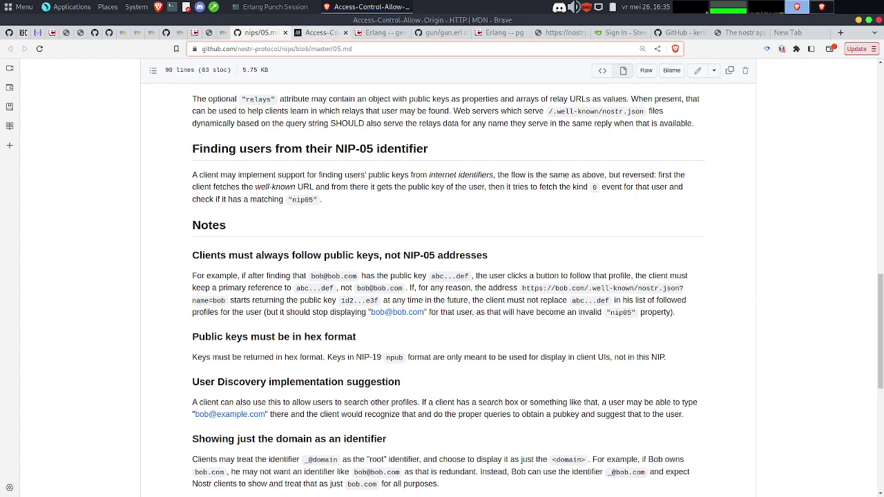
pyautogui.click(345, 32)
pyautogui.click(378, 32)
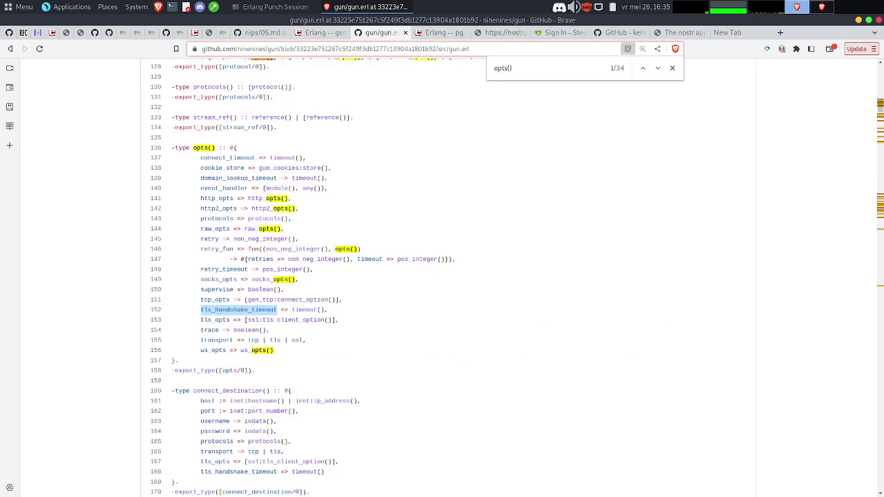
# Step: Switch to the terminal session, open notes/SHORTCUTS.txt with less and go to its end
pyautogui.hotkey('alt', 'Tab')
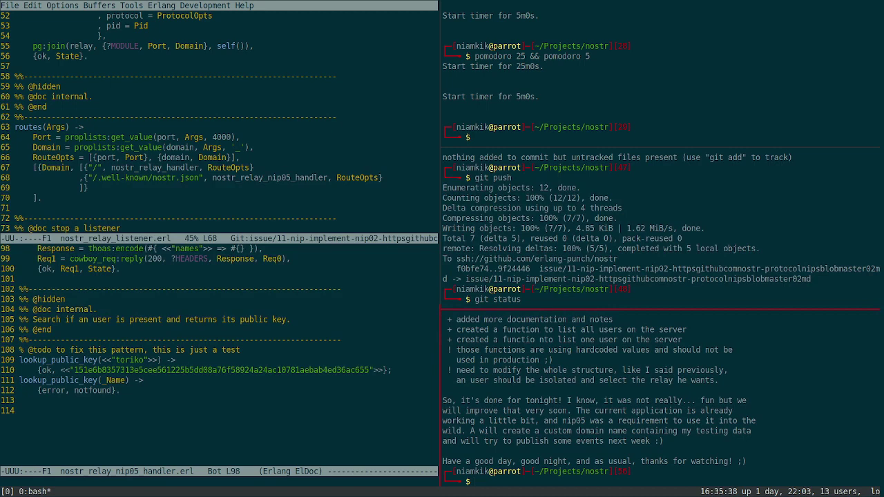
pyautogui.press('Up')
pyautogui.hotkey('ctrl', 'c')
pyautogui.write('less notes/SHORTCUTS.txt')
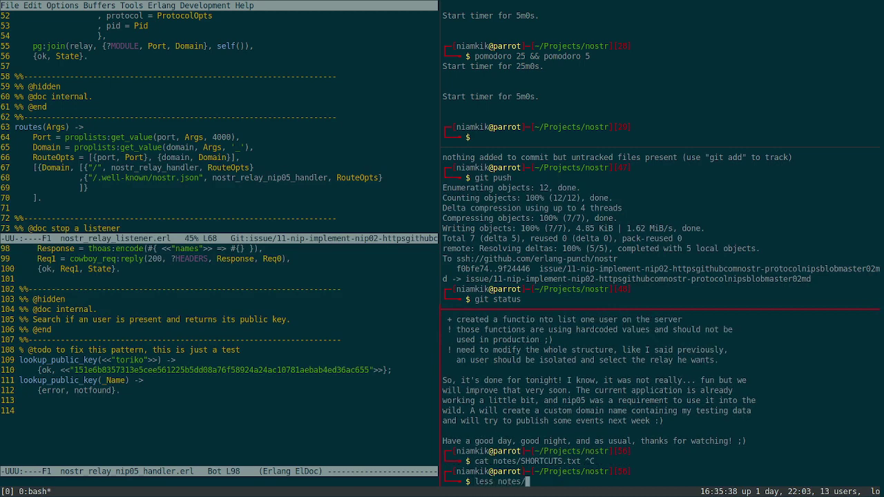
pyautogui.press('Return')
pyautogui.press('space')
pyautogui.press('space')
pyautogui.press('space')
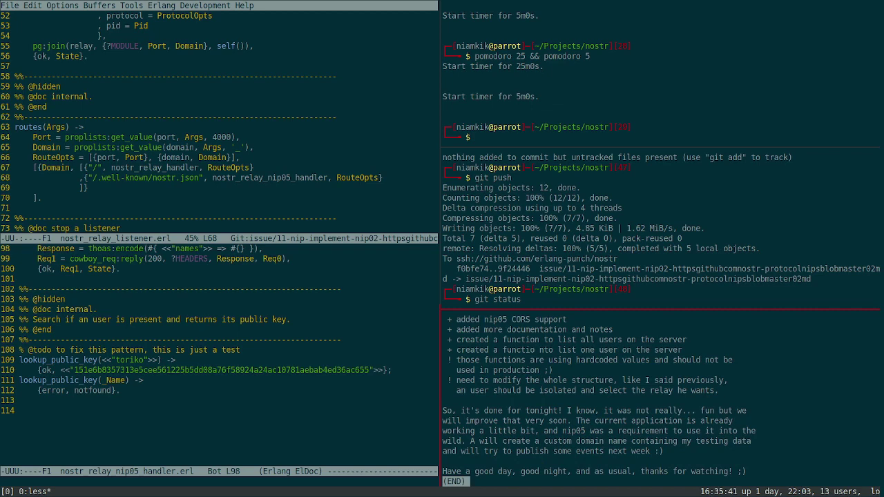
# Step: Read the 2023-05-23 Shortcut_23/27 entry and the earlier session entries in the shortcut notes
pyautogui.press('Up')
pyautogui.press('Up')
pyautogui.press('Up')
pyautogui.press('Up')
pyautogui.press('Up')
pyautogui.press('Up')
pyautogui.press('Up')
pyautogui.press('Up')
pyautogui.press('Up')
pyautogui.press('Up')
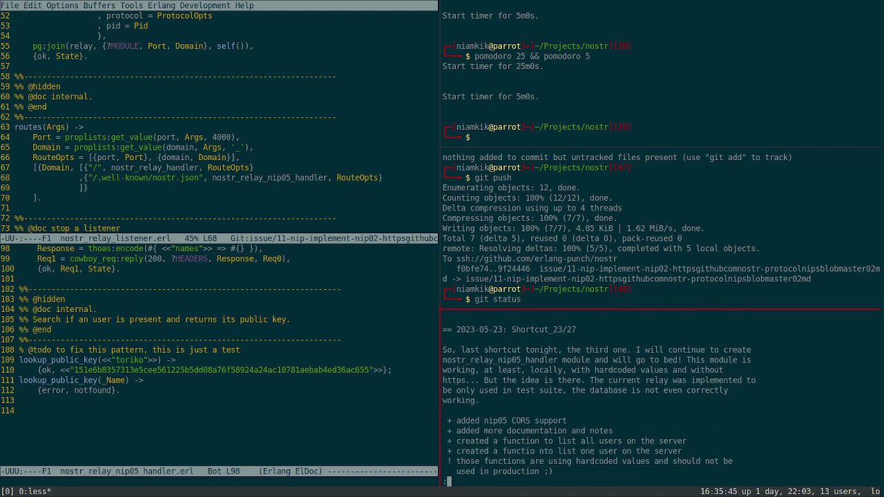
pyautogui.press('Up')
pyautogui.press('Down')
pyautogui.press('Down')
pyautogui.press('Down')
pyautogui.press('Down')
pyautogui.press('Down')
pyautogui.press('Down')
pyautogui.press('Down')
pyautogui.press('Down')
pyautogui.press('Down')
pyautogui.press('Down')
pyautogui.press('Down')
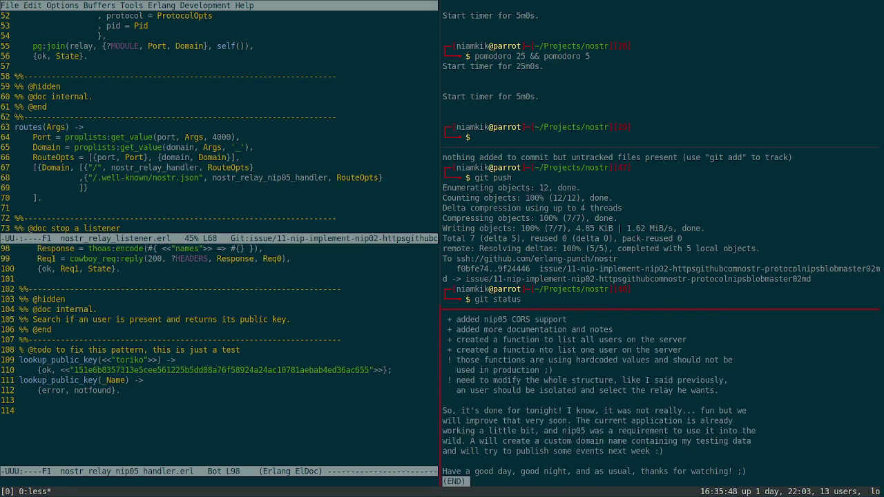
pyautogui.press('pageup')
pyautogui.press('pageup')
pyautogui.press('pageup')
pyautogui.press('pageup')
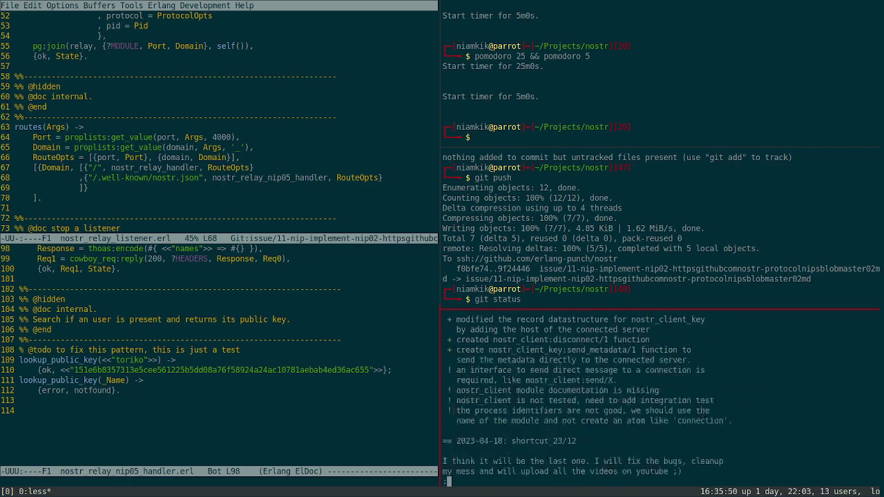
pyautogui.press('pagedown')
pyautogui.press('pagedown')
pyautogui.press('pagedown')
pyautogui.press('pagedown')
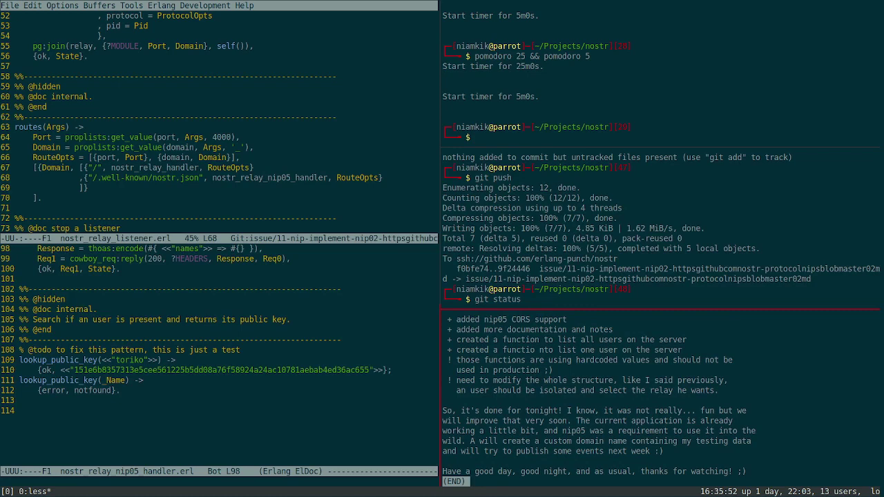
# Step: Switch to the Emacs pane and review nostr_relay_nip05_handler.erl from its module documentation to the lookup functions
pyautogui.hotkey('ctrl', 'b')
pyautogui.press('Left')
pyautogui.press('pageup')
pyautogui.press('pageup')
pyautogui.press('pageup')
pyautogui.press('pageup')
pyautogui.press('pagedown')
pyautogui.press('pagedown')
pyautogui.press('pagedown')
pyautogui.press('pagedown')
pyautogui.press('pagedown')
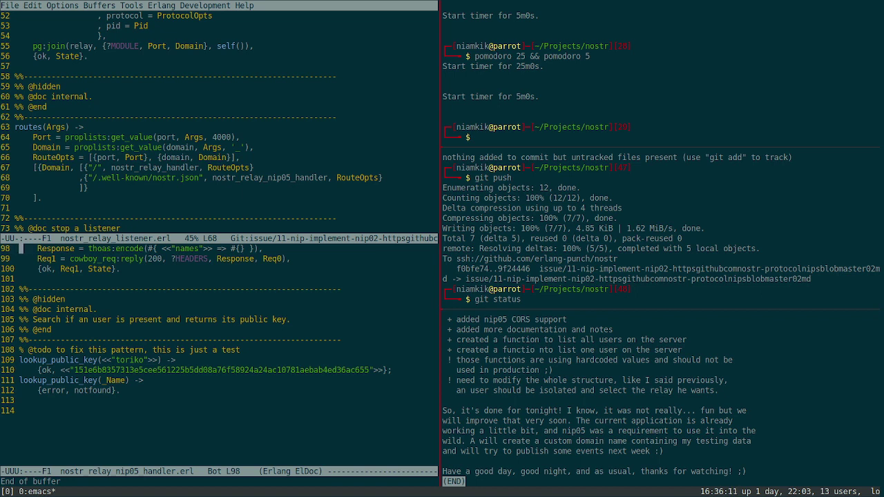
pyautogui.press('pageup')
pyautogui.press('pageup')
pyautogui.press('pageup')
pyautogui.press('pageup')
pyautogui.press('pageup')
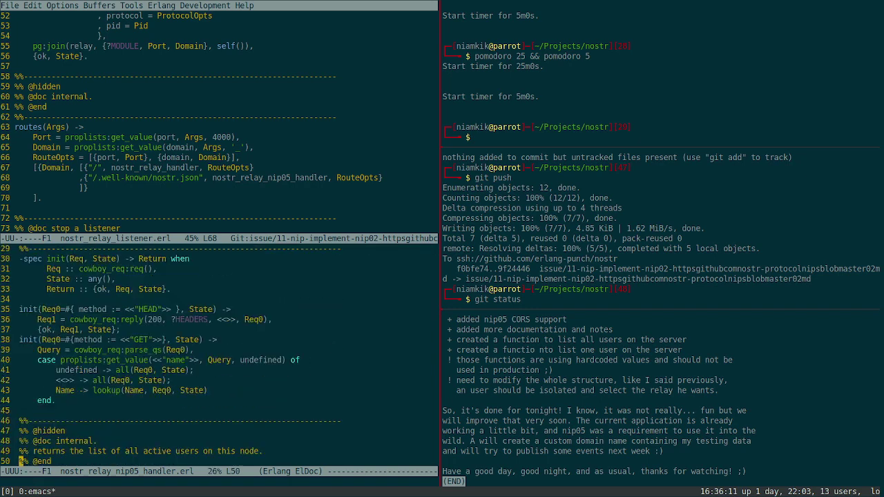
pyautogui.press('Up')
pyautogui.press('Up')
pyautogui.press('Up')
pyautogui.press('Up')
pyautogui.press('Up')
pyautogui.press('Up')
pyautogui.press('Up')
pyautogui.press('Up')
pyautogui.press('Up')
pyautogui.press('Up')
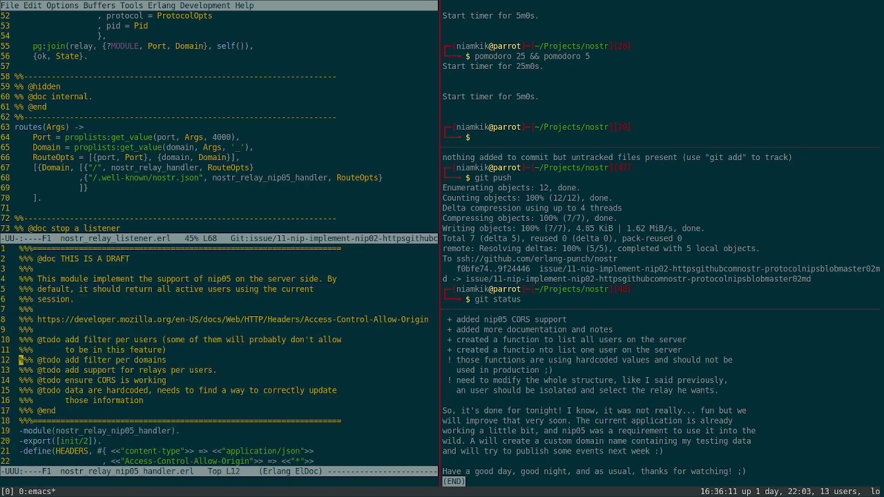
pyautogui.press('Down')
pyautogui.press('Down')
pyautogui.press('pagedown')
pyautogui.press('pagedown')
pyautogui.press('pagedown')
pyautogui.press('pagedown')
pyautogui.press('pagedown')
pyautogui.press('pagedown')
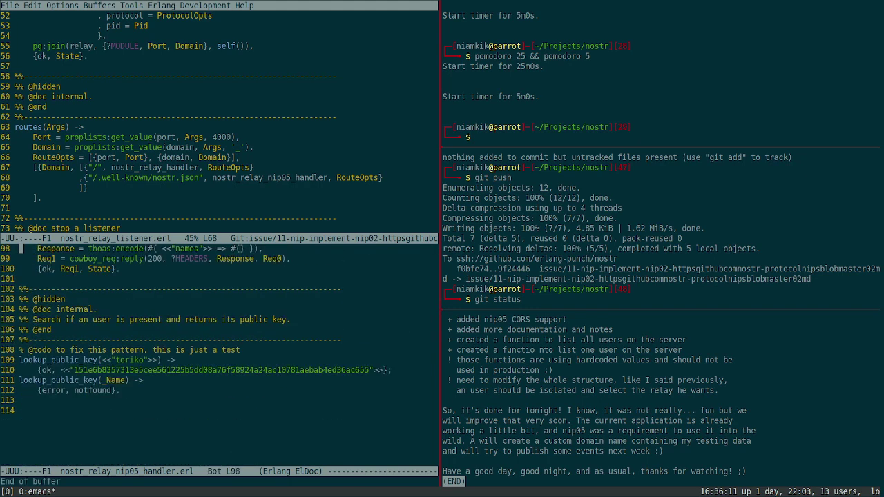
# Step: Examine the hardcoded public key returned by the first lookup_public_key clause on line 110
pyautogui.press('Down')
pyautogui.press('Down')
pyautogui.press('Down')
pyautogui.press('Down')
pyautogui.press('Down')
pyautogui.press('Down')
pyautogui.press('Down')
pyautogui.press('Down')
pyautogui.press('Down')
pyautogui.press('Down')
pyautogui.press('Down')
pyautogui.press('Down')
pyautogui.press('Right')
pyautogui.press('Right')
pyautogui.press('Right')
pyautogui.press('Right')
pyautogui.press('Right')
pyautogui.press('Right')
pyautogui.press('Right')
pyautogui.press('Right')
pyautogui.press('Right')
pyautogui.press('Right')
pyautogui.press('Right')
pyautogui.press('Right')
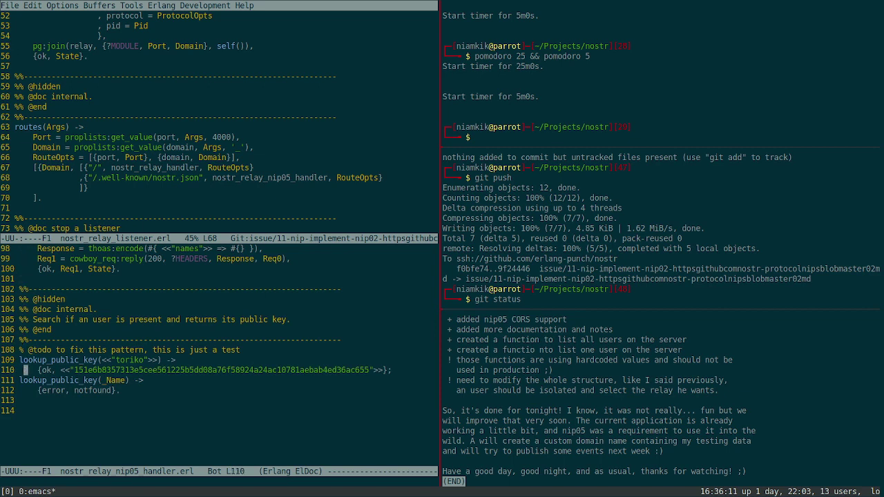
pyautogui.press('Right')
pyautogui.press('Right')
pyautogui.press('Right')
pyautogui.press('Right')
pyautogui.press('Right')
pyautogui.press('Right')
pyautogui.press('Right')
pyautogui.press('Right')
pyautogui.press('Right')
pyautogui.press('Right')
pyautogui.press('Right')
pyautogui.press('Right')
pyautogui.press('Right')
pyautogui.press('Right')
pyautogui.press('Right')
pyautogui.press('Right')
pyautogui.press('Right')
pyautogui.press('Right')
pyautogui.press('Right')
pyautogui.press('Right')
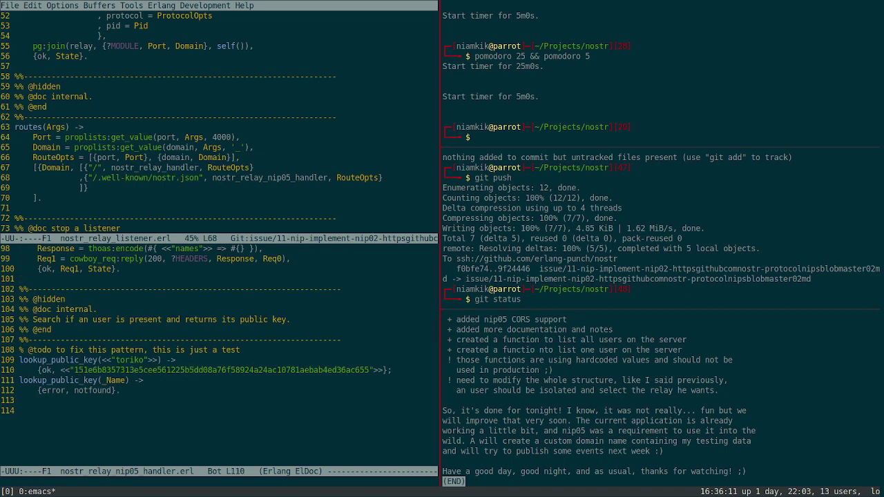